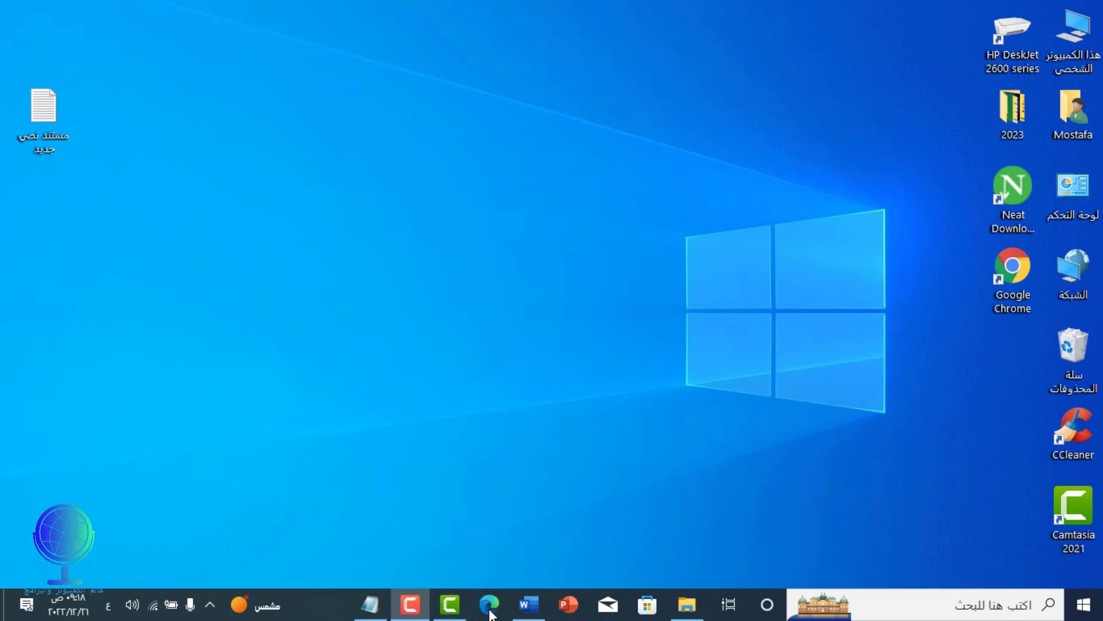
left_click(489, 606)
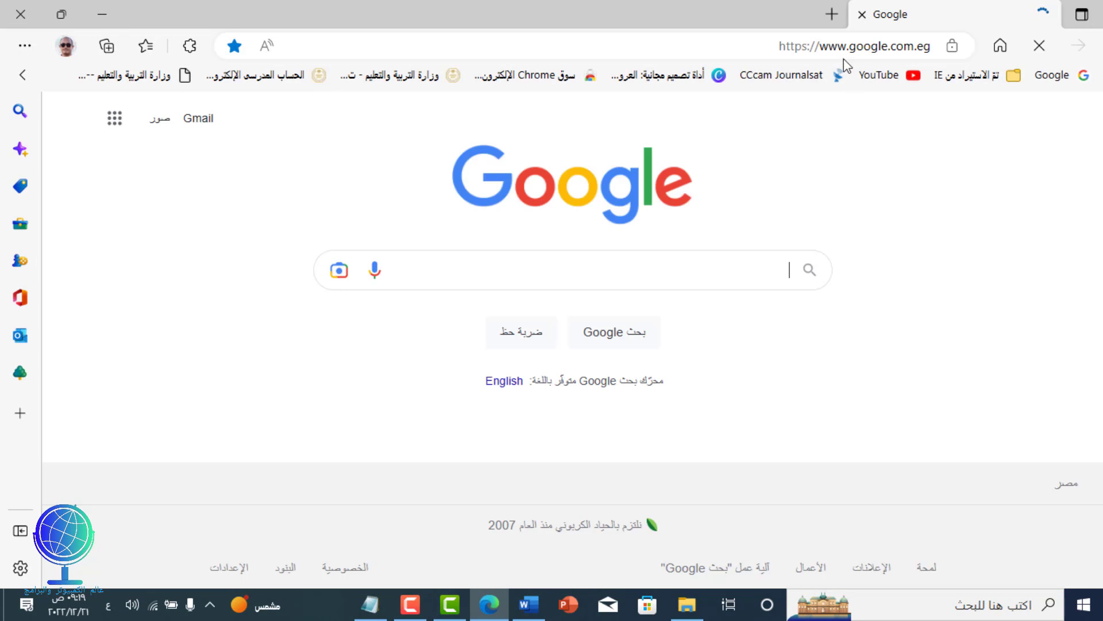
left_click(843, 46)
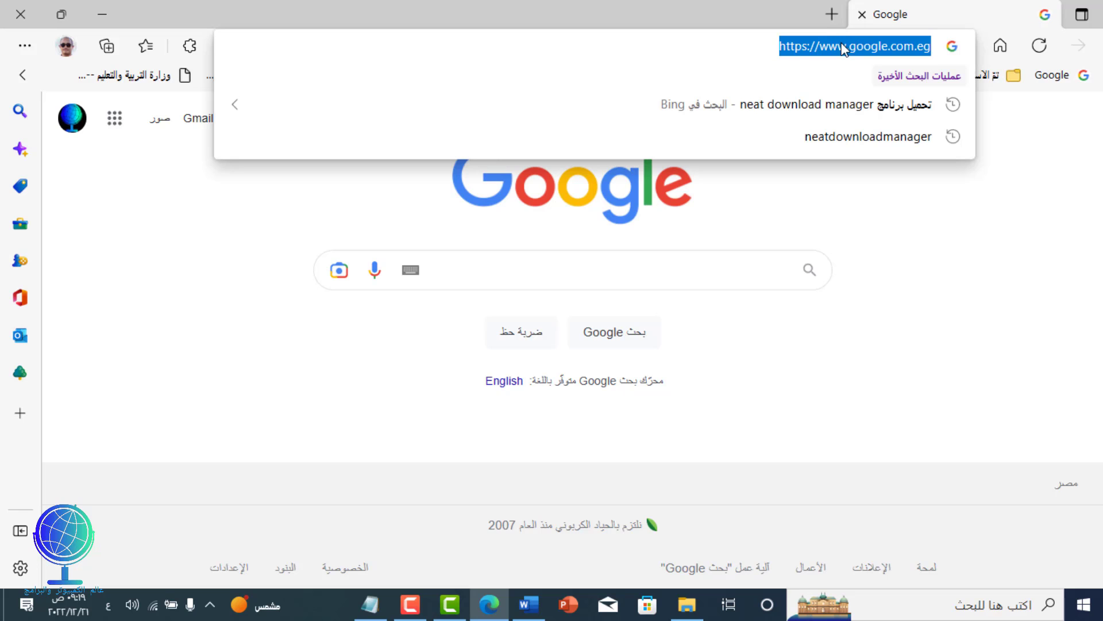
key("BackSpace")
right_click(840, 44)
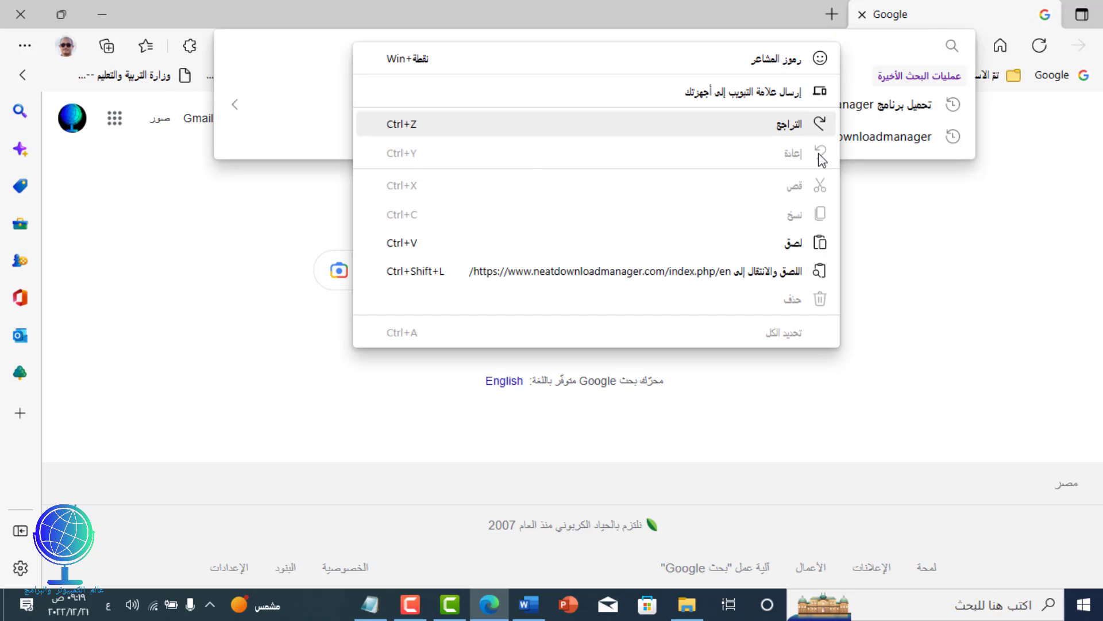
left_click(813, 244)
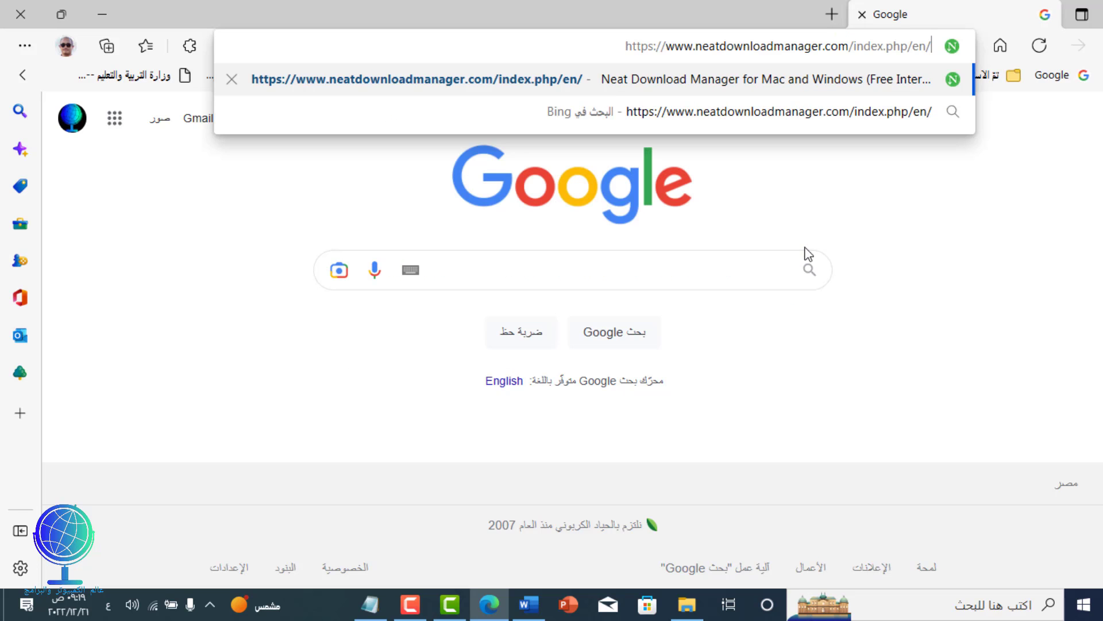
left_click(771, 81)
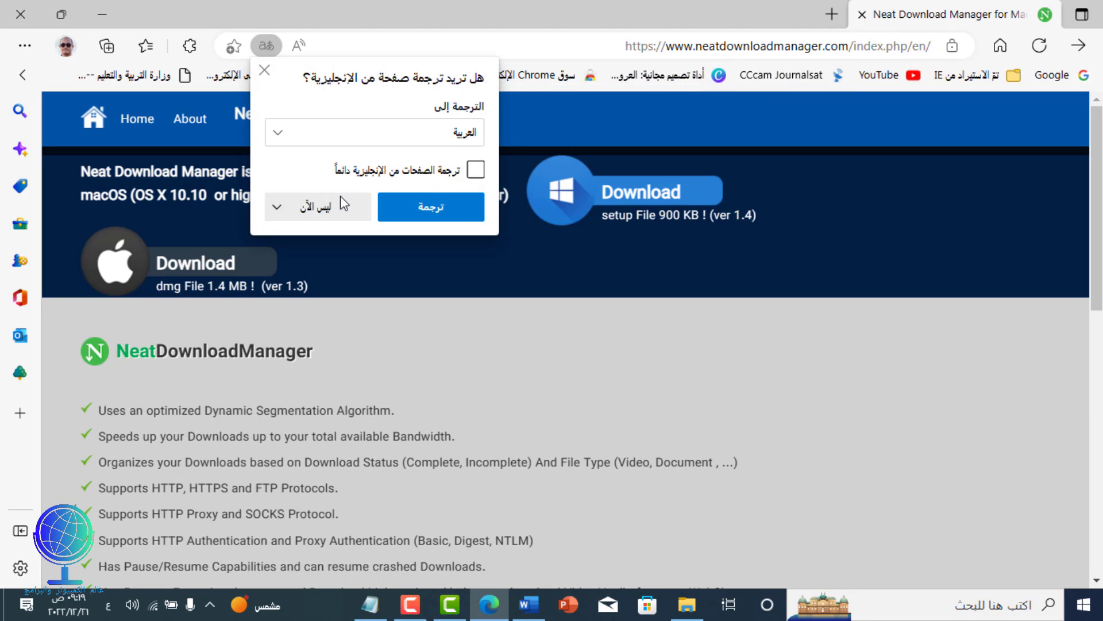
Step: Decline the page translation and download the Windows setup file (ver 1.4) of Neat Download Manager
left_click(340, 202)
left_click(331, 240)
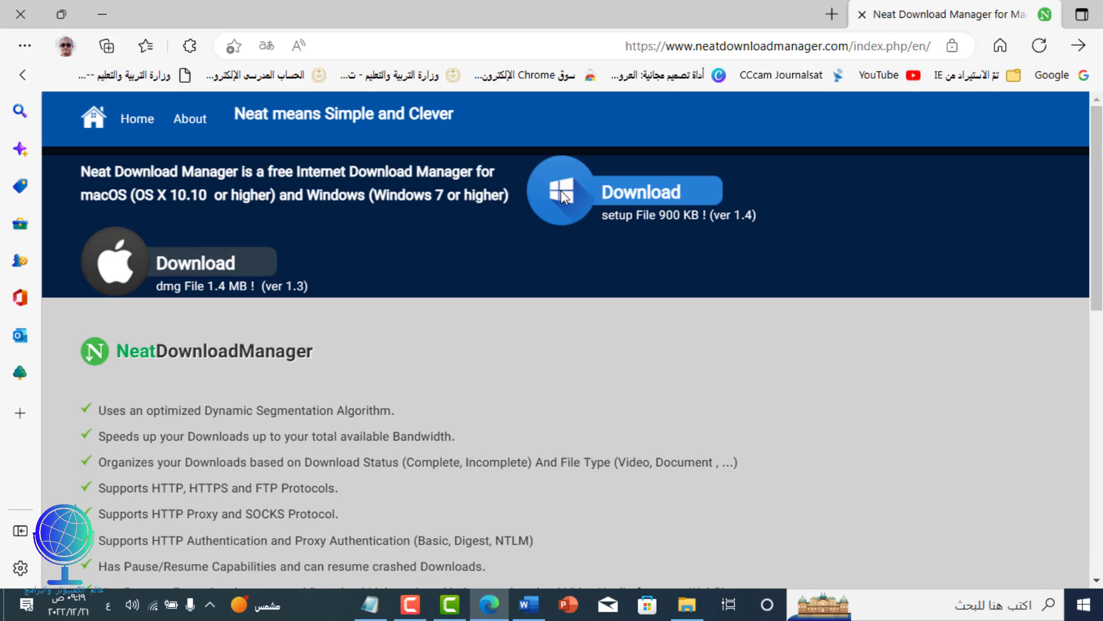
left_click(623, 197)
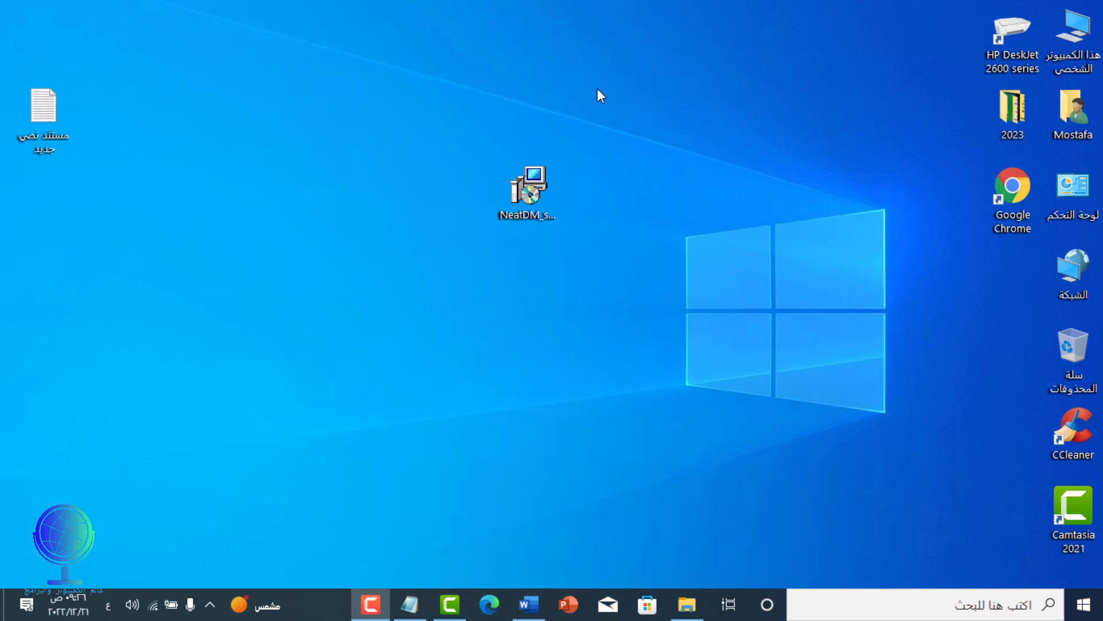
Step: Install Neat Download Manager from the desktop setup file into the existing default folder, with a desktop shortcut, and launch it on finishing
left_click_drag(532, 184, 471, 192)
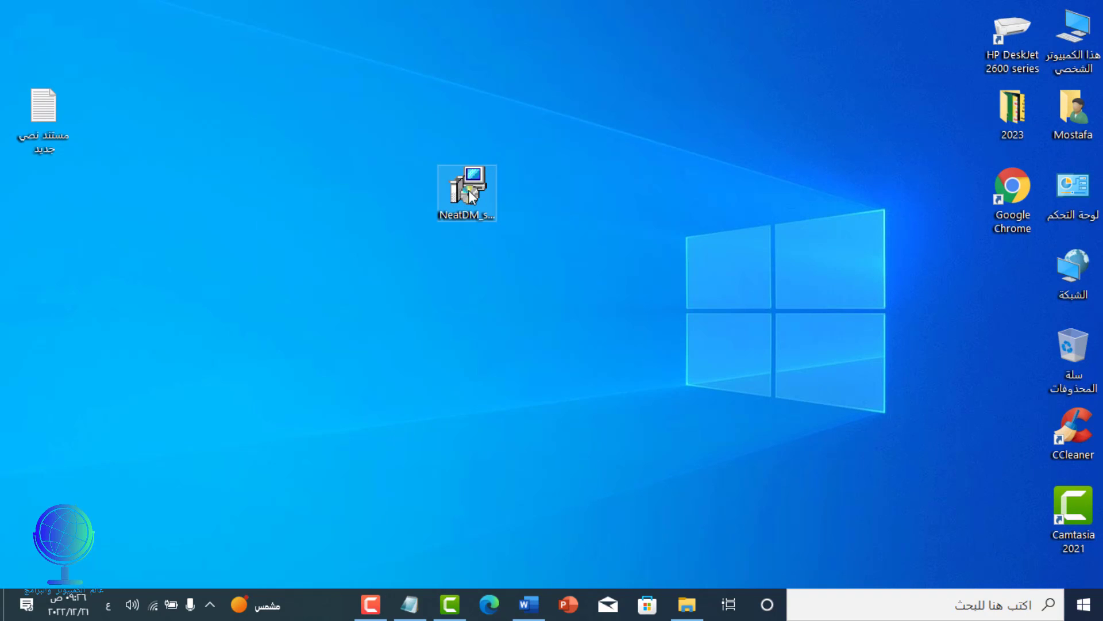
double_click(469, 191)
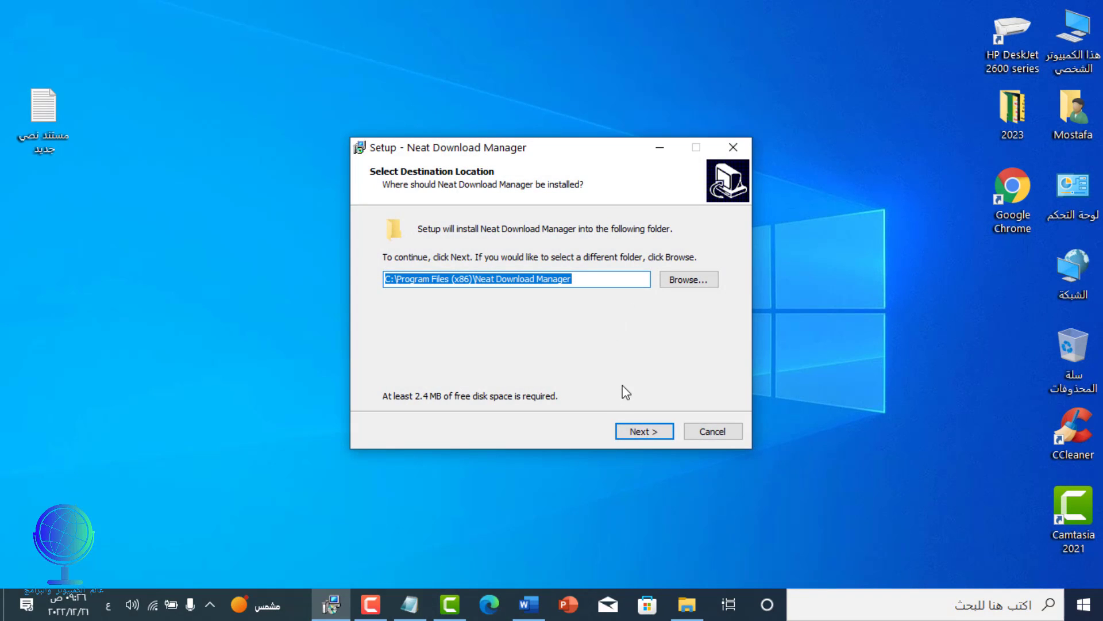
left_click(637, 436)
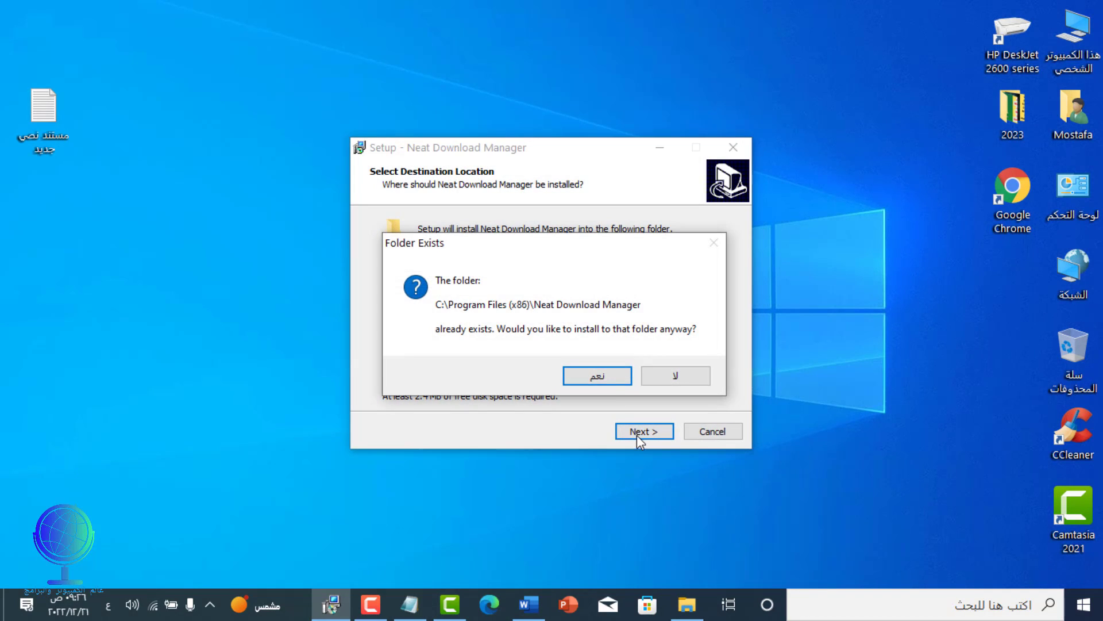
left_click(600, 378)
left_click(457, 273)
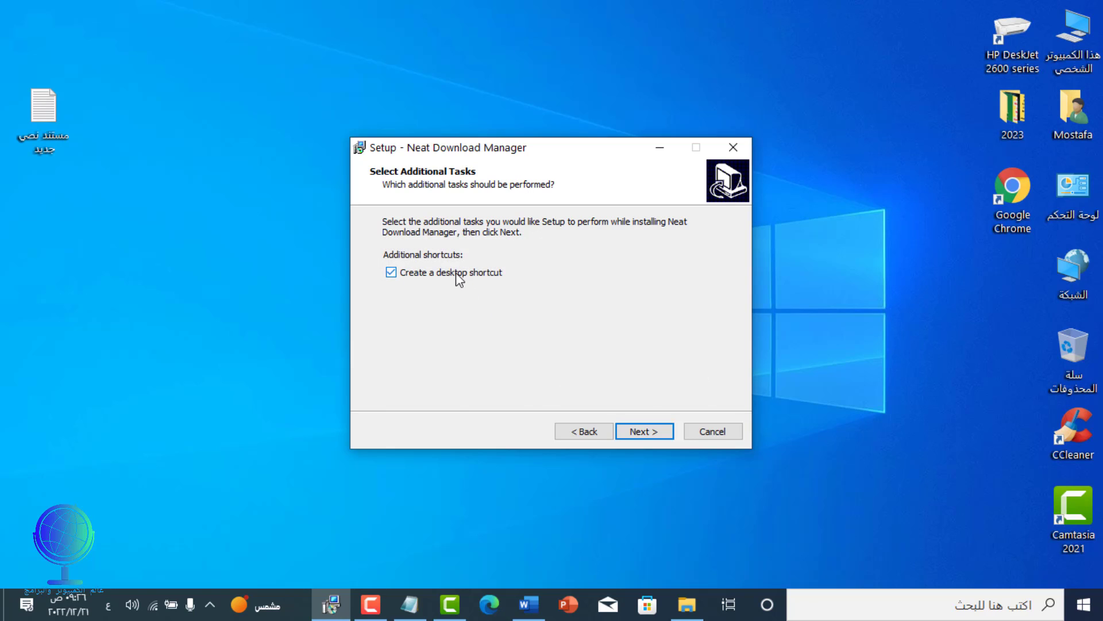
left_click(638, 431)
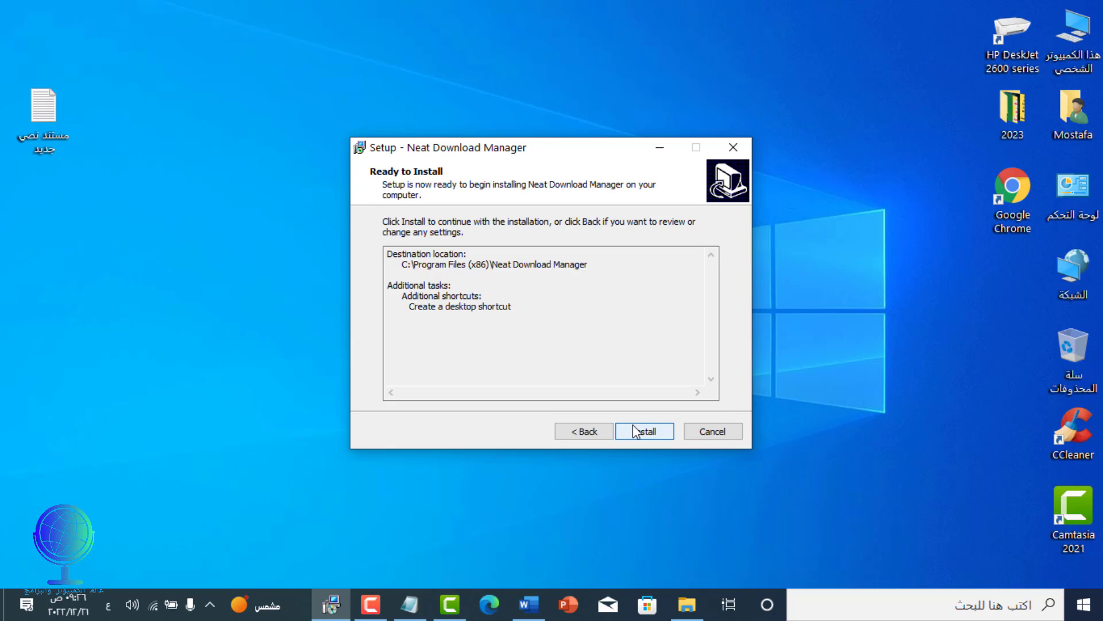
left_click(633, 426)
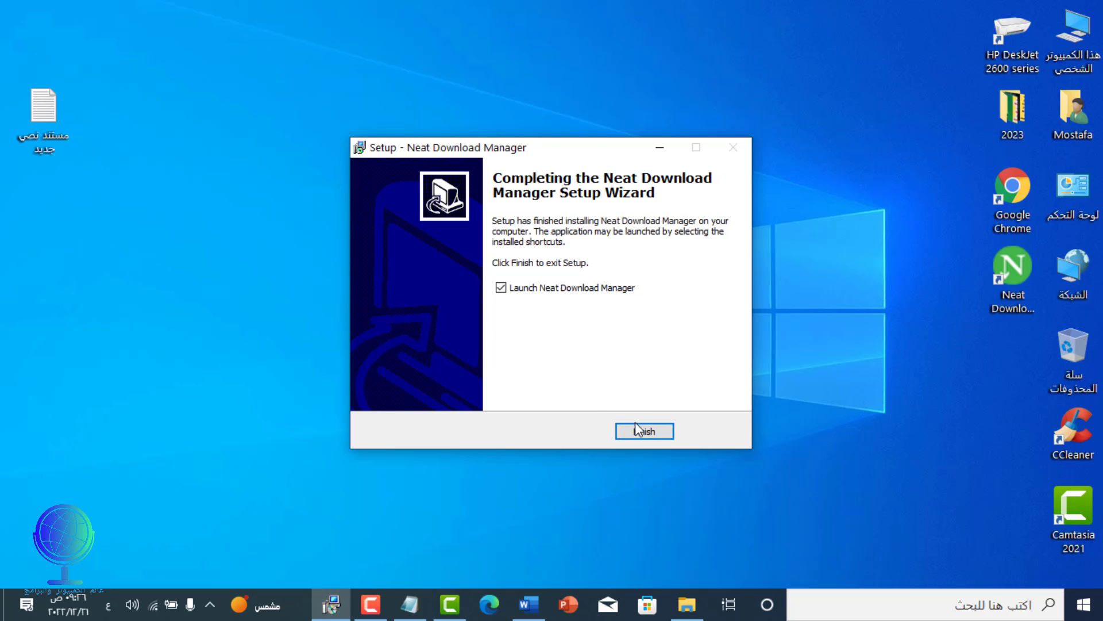
left_click(636, 432)
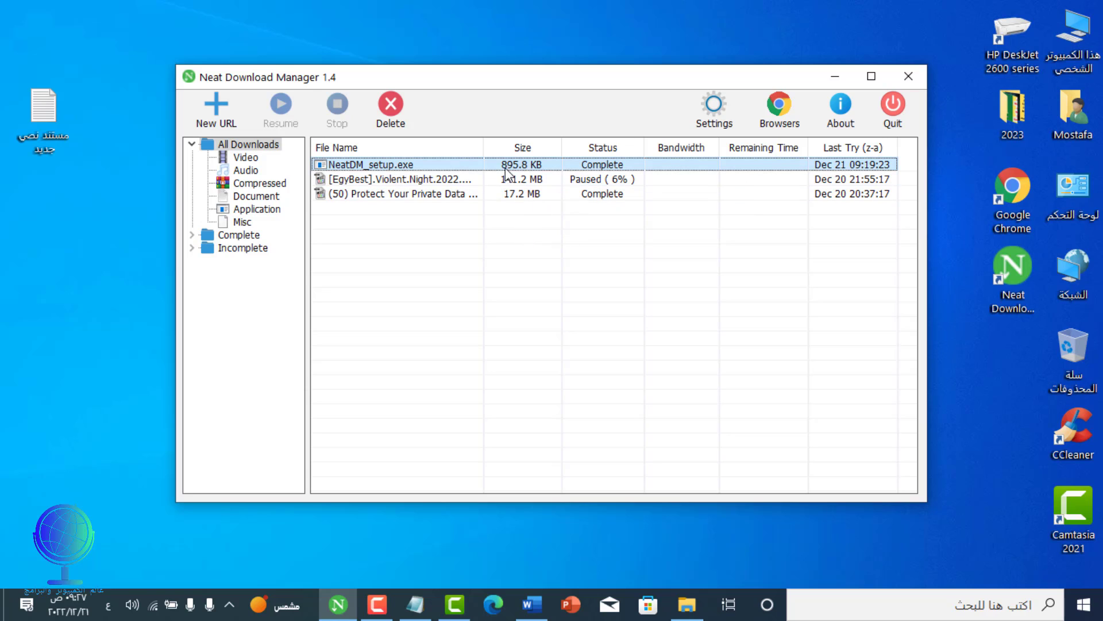
Step: Widen the File Name column to fit the full file names and reposition the Neat Download Manager window
left_click_drag(483, 146, 606, 142)
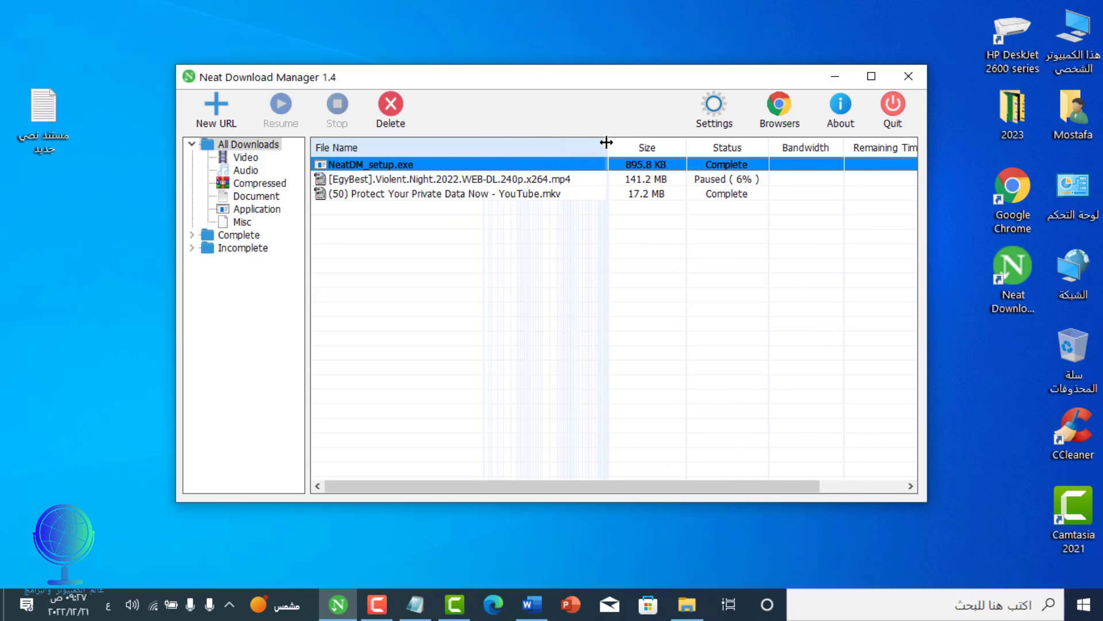
left_click_drag(635, 79, 596, 115)
left_click(489, 234)
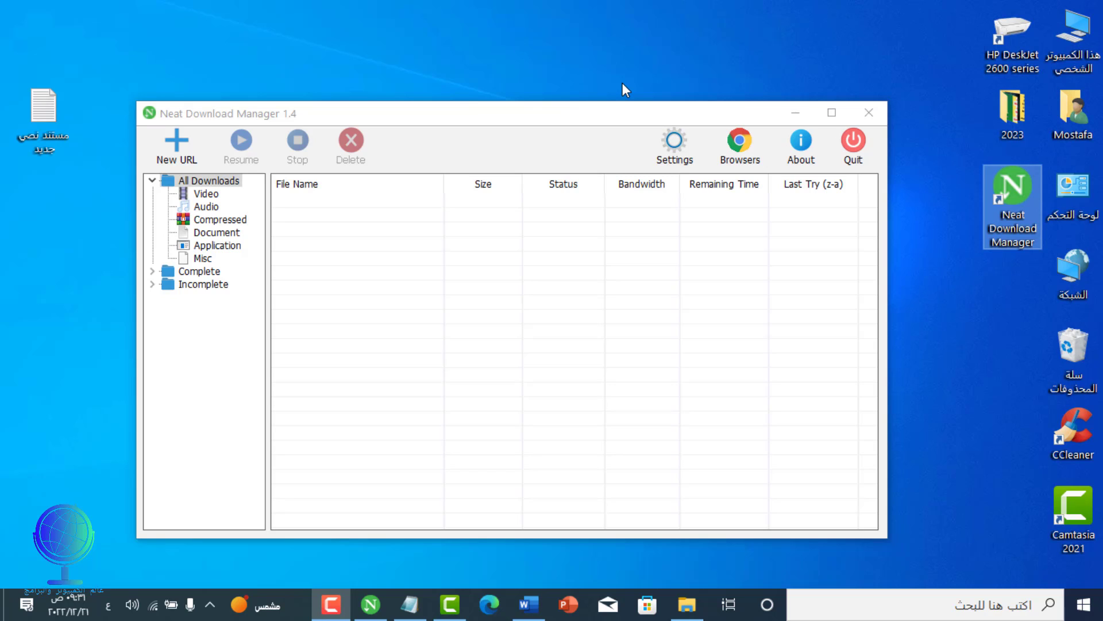
Step: Add the NeatDownloadManager Extension to Microsoft Edge from the download manager's browser integration options
left_click(741, 151)
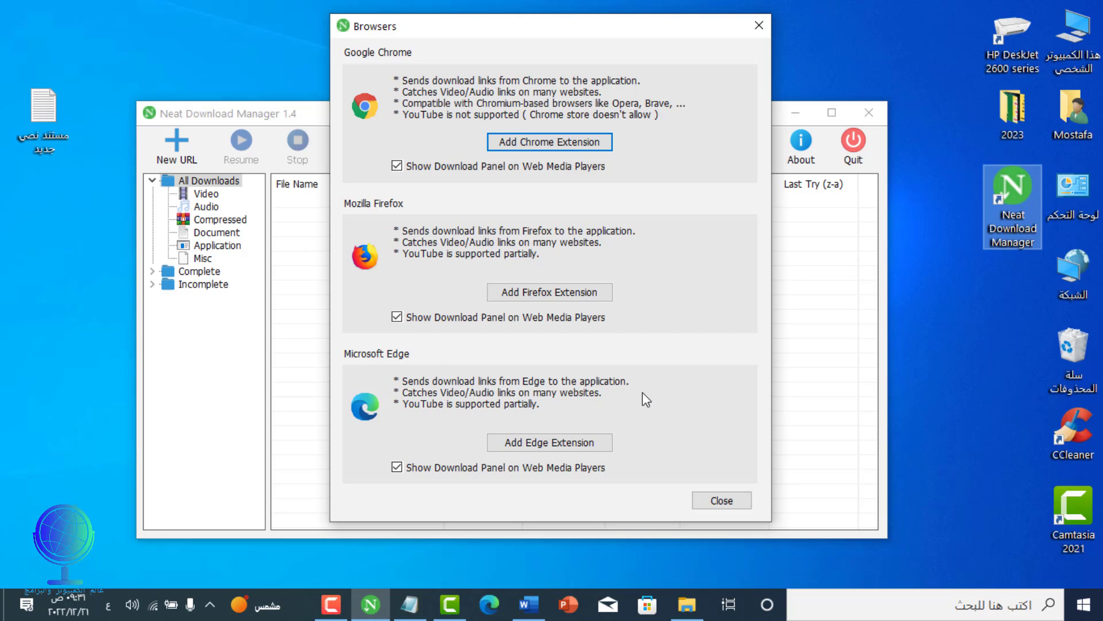
left_click(567, 443)
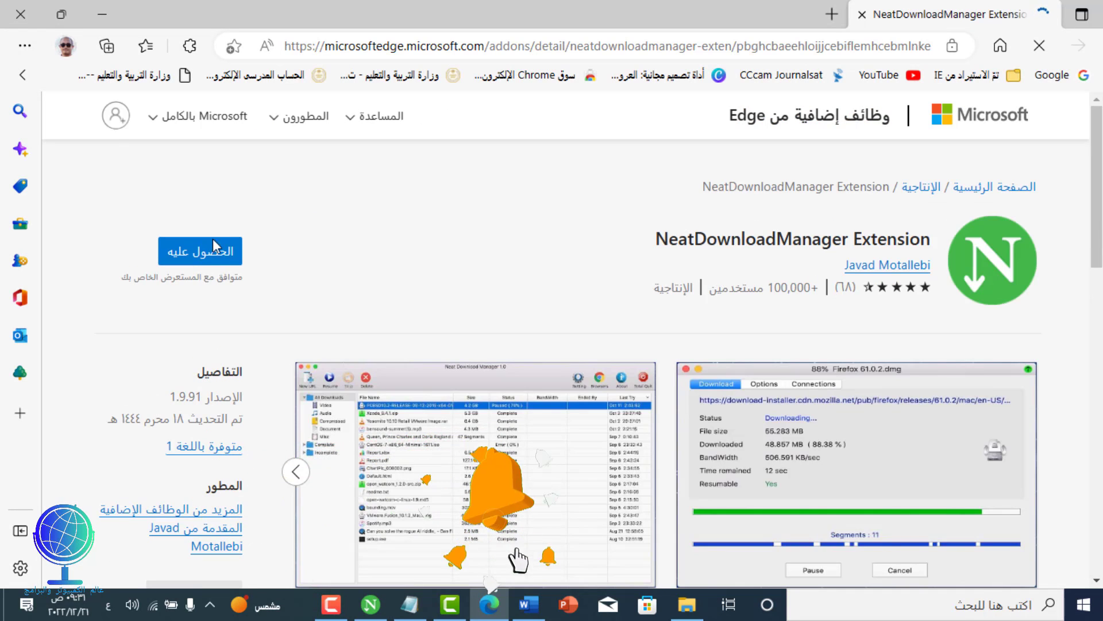
left_click(212, 253)
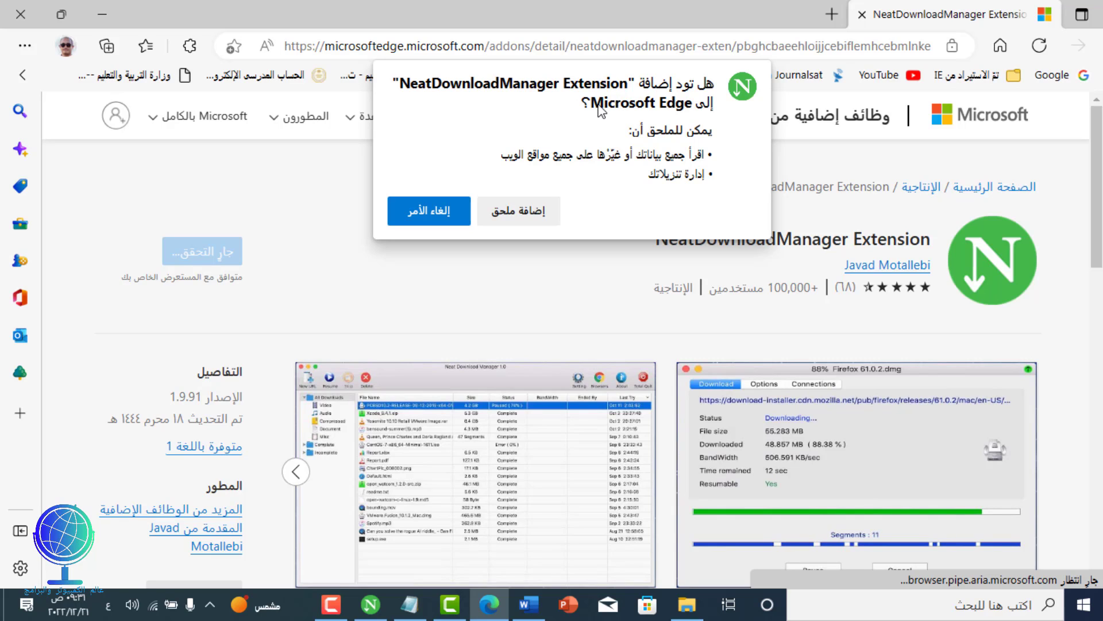
left_click(526, 214)
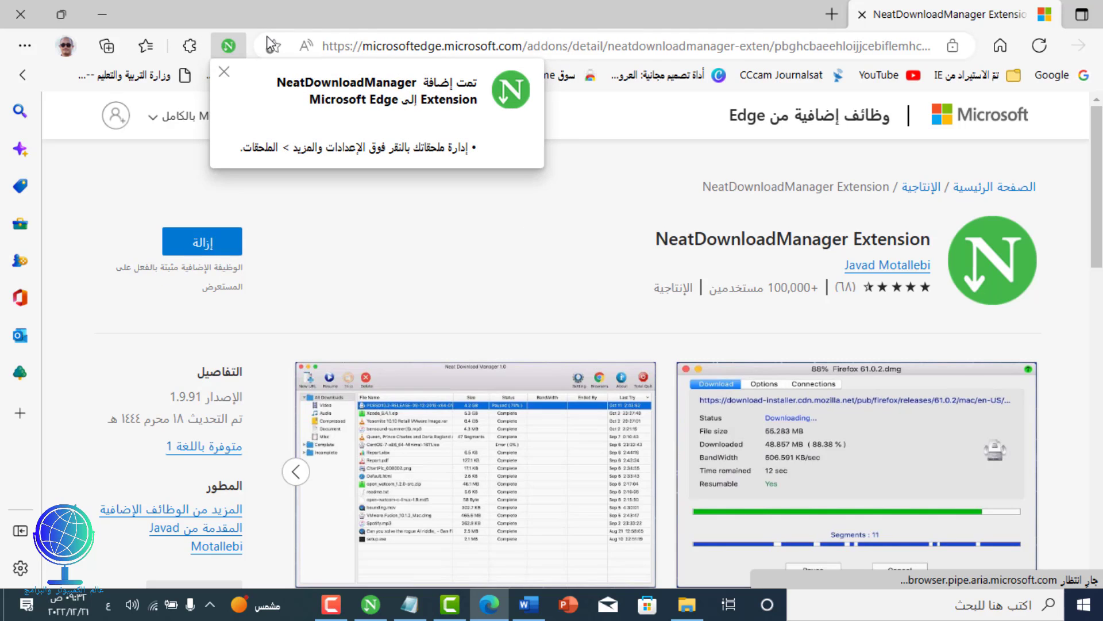
Step: Find NeatDownloadManager Extension among Edge's installed extensions, open the extension management page, and turn it off and back on
left_click(190, 47)
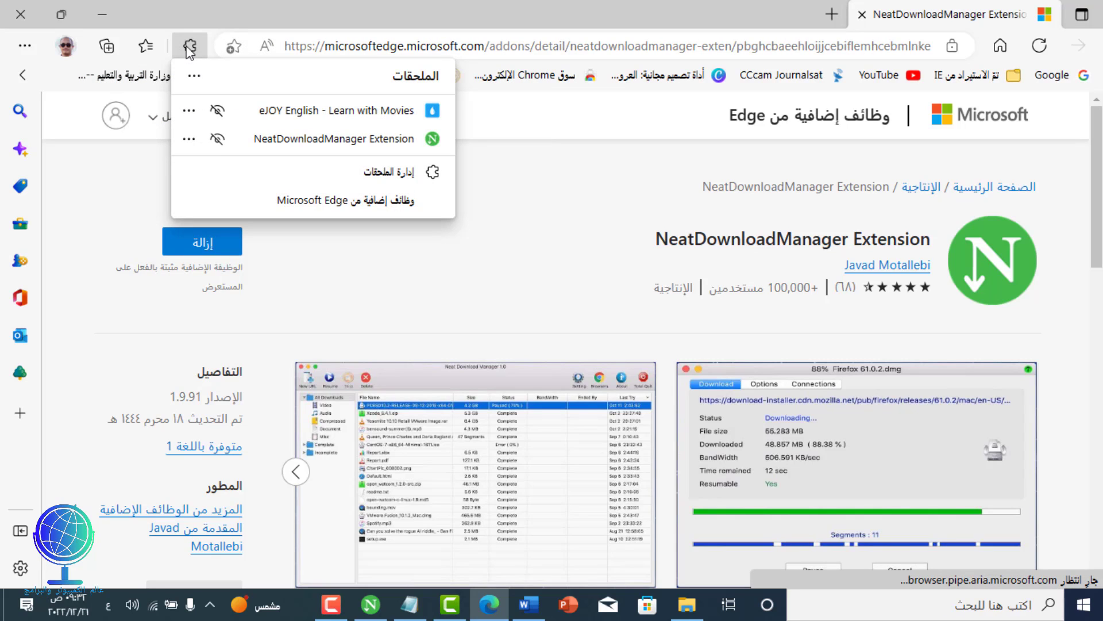
left_click(343, 147)
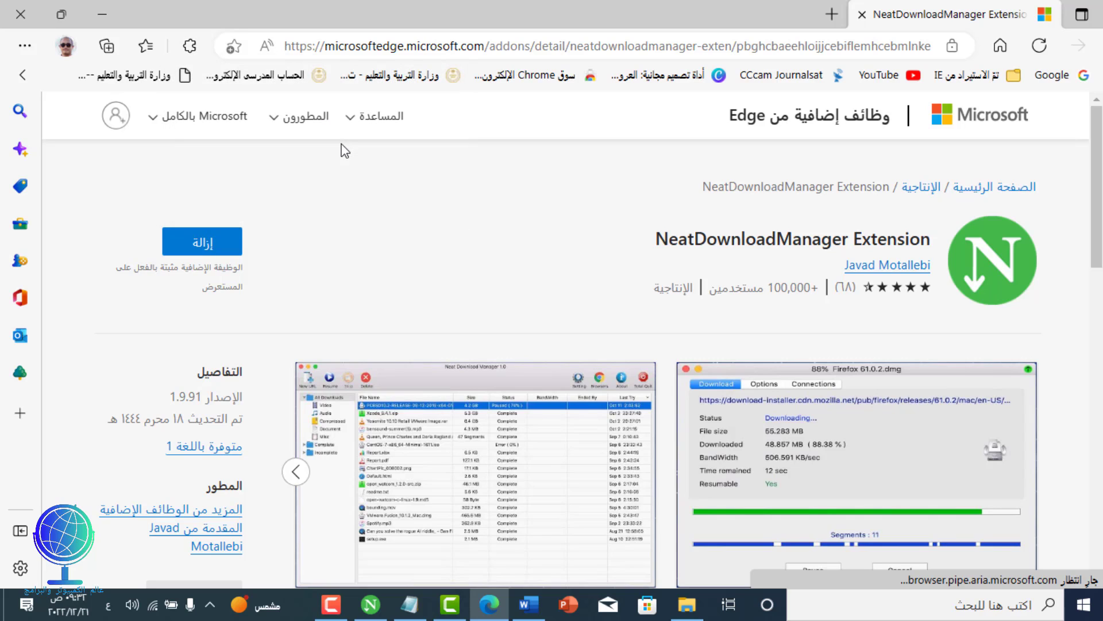
left_click(25, 46)
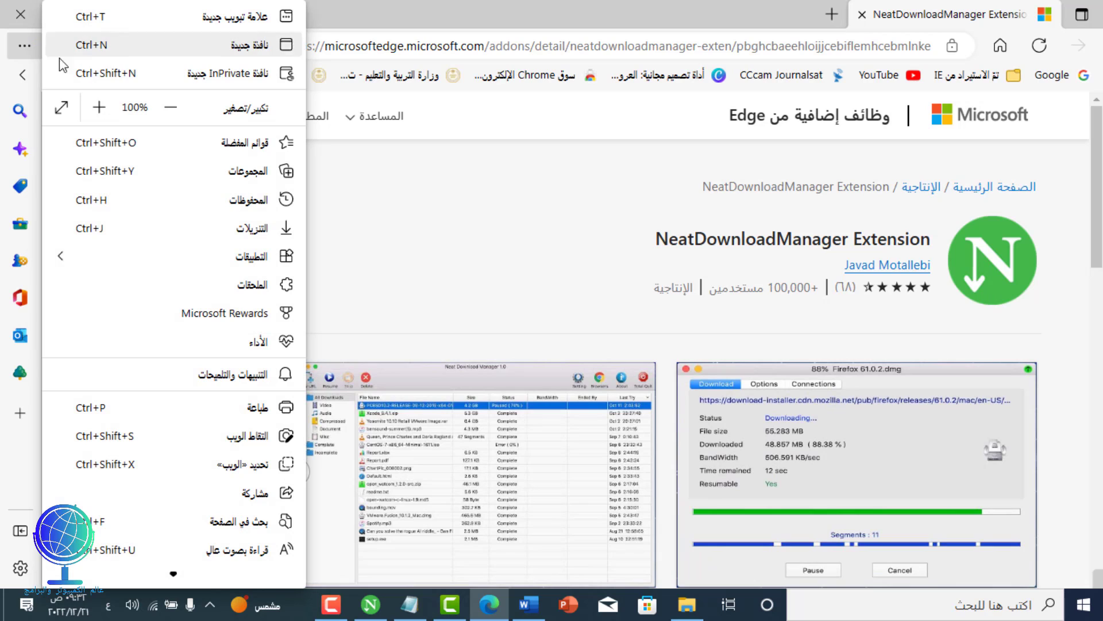
left_click(252, 285)
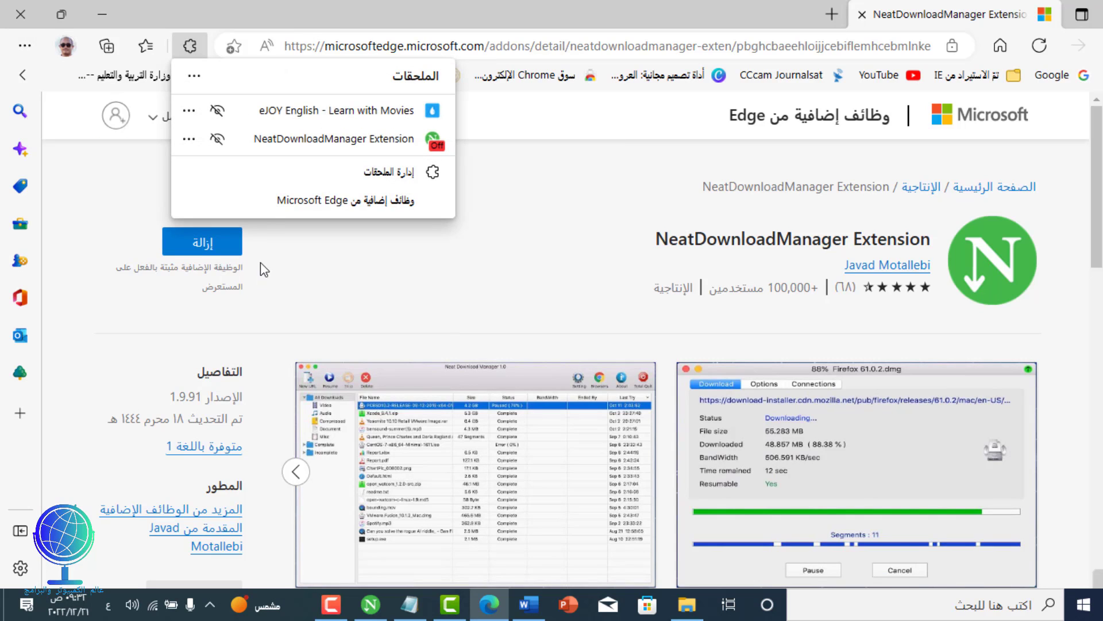
left_click(371, 179)
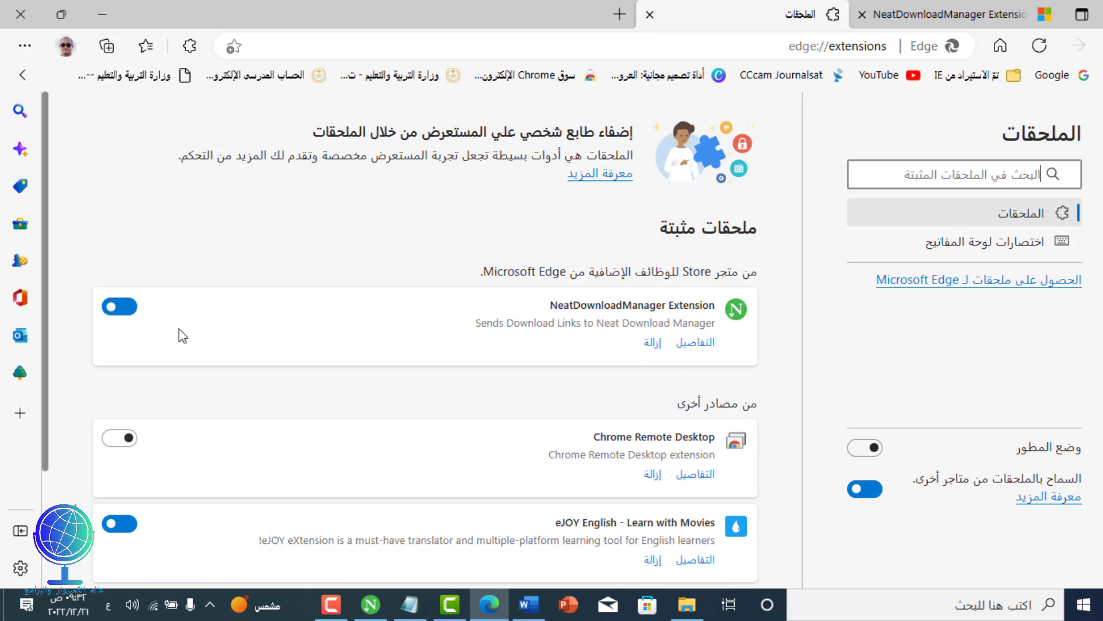
left_click(120, 315)
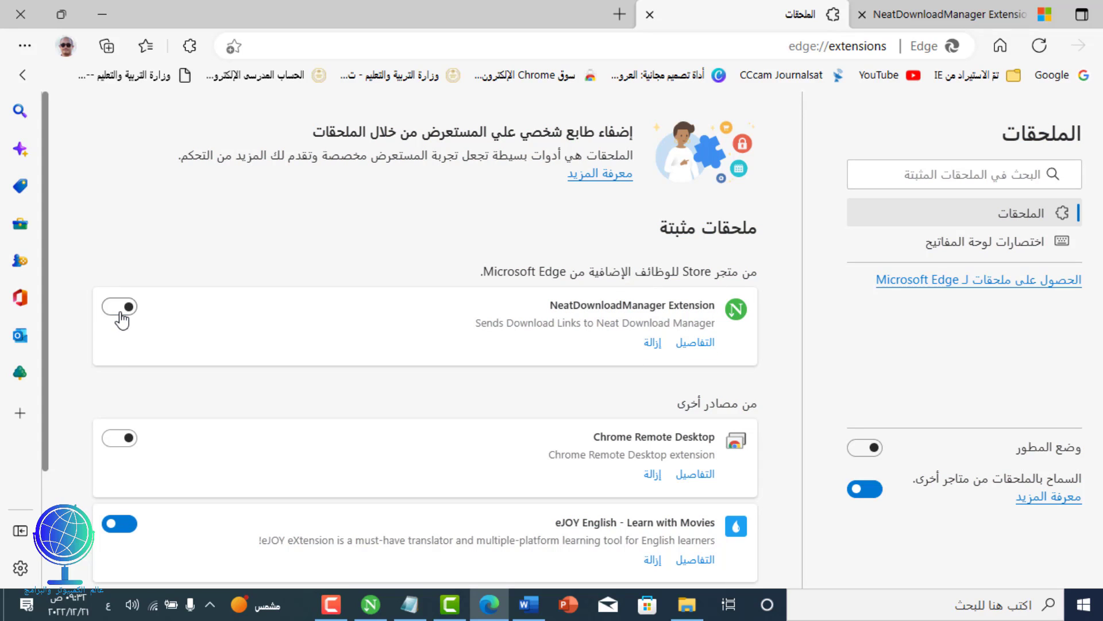
left_click(117, 316)
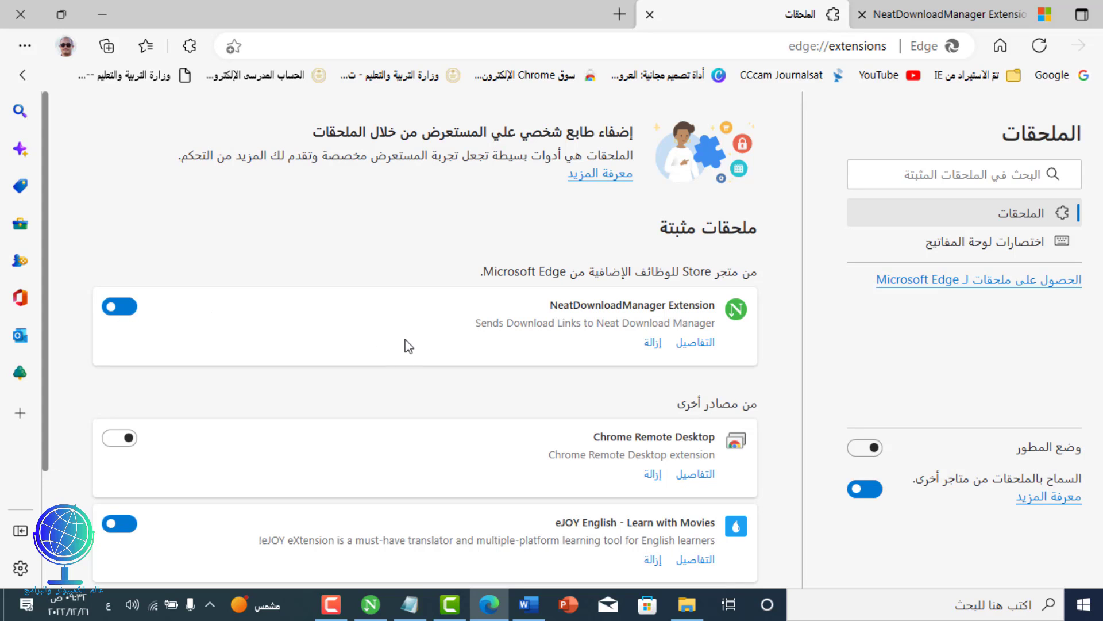
Step: Close the extension management page and put the browser away, and close Neat Download Manager's Browsers dialog
left_click(649, 15)
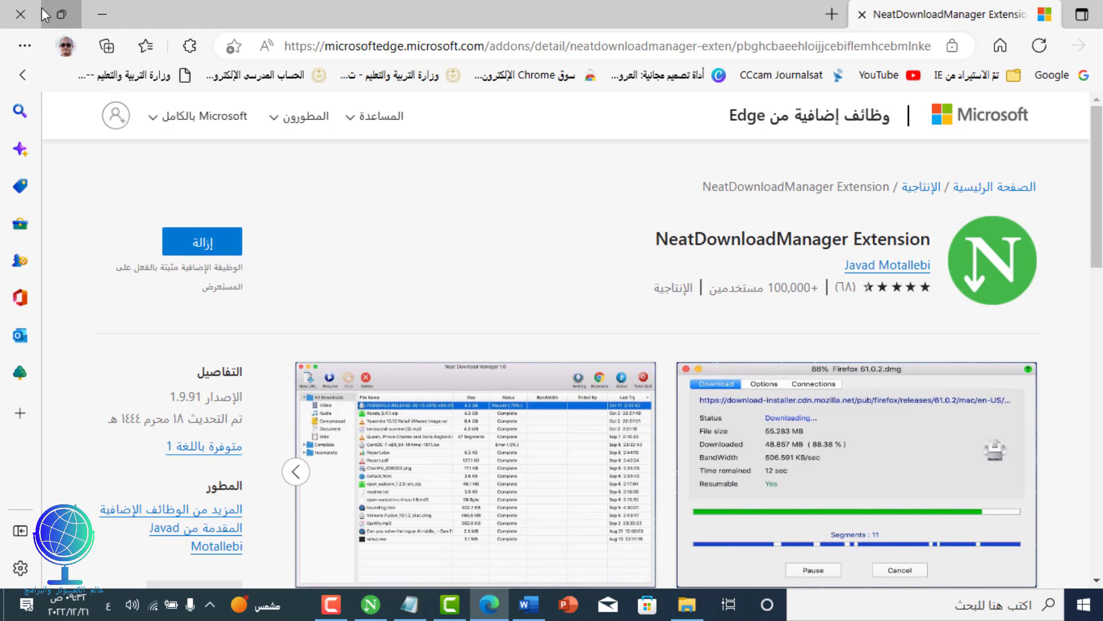
left_click(61, 19)
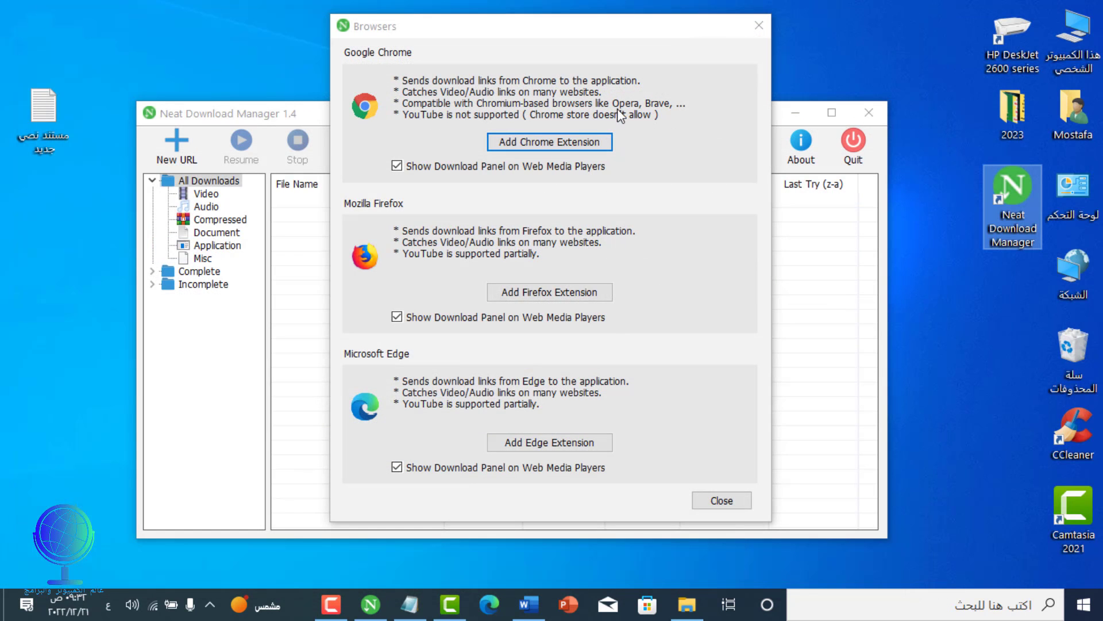
left_click(751, 27)
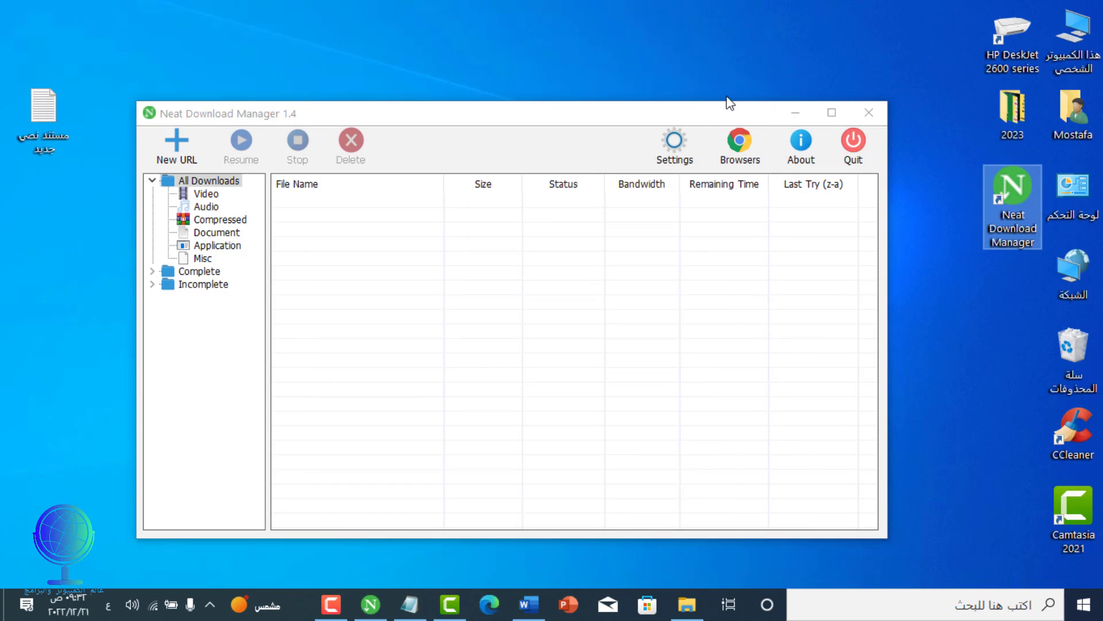
Step: Review the General settings of Neat Download Manager and close them without changes
left_click_drag(668, 115, 652, 81)
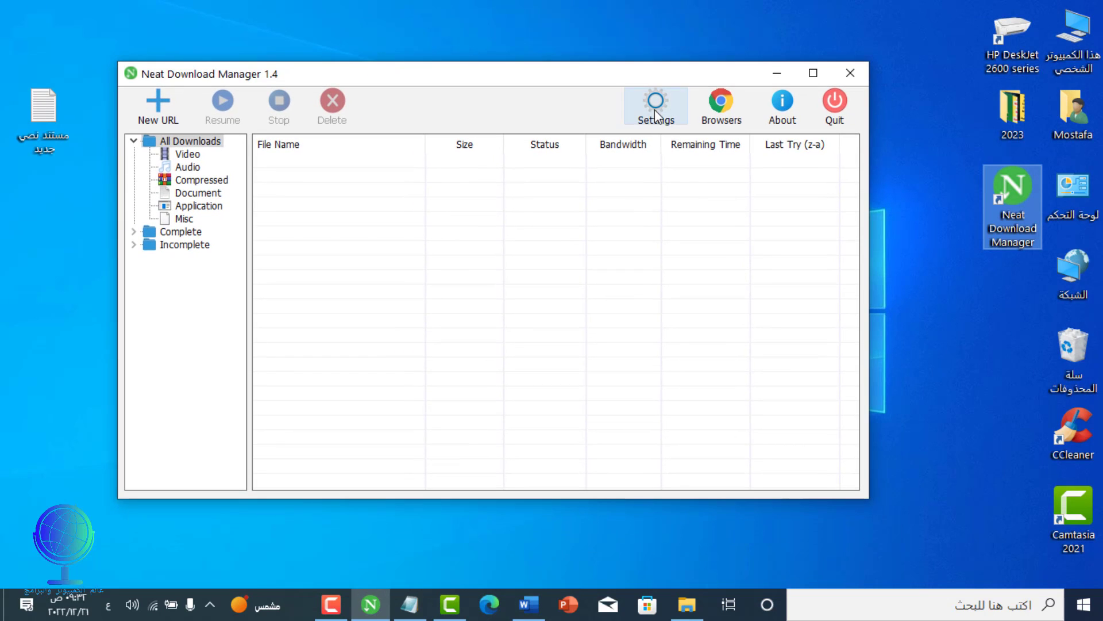
left_click(655, 109)
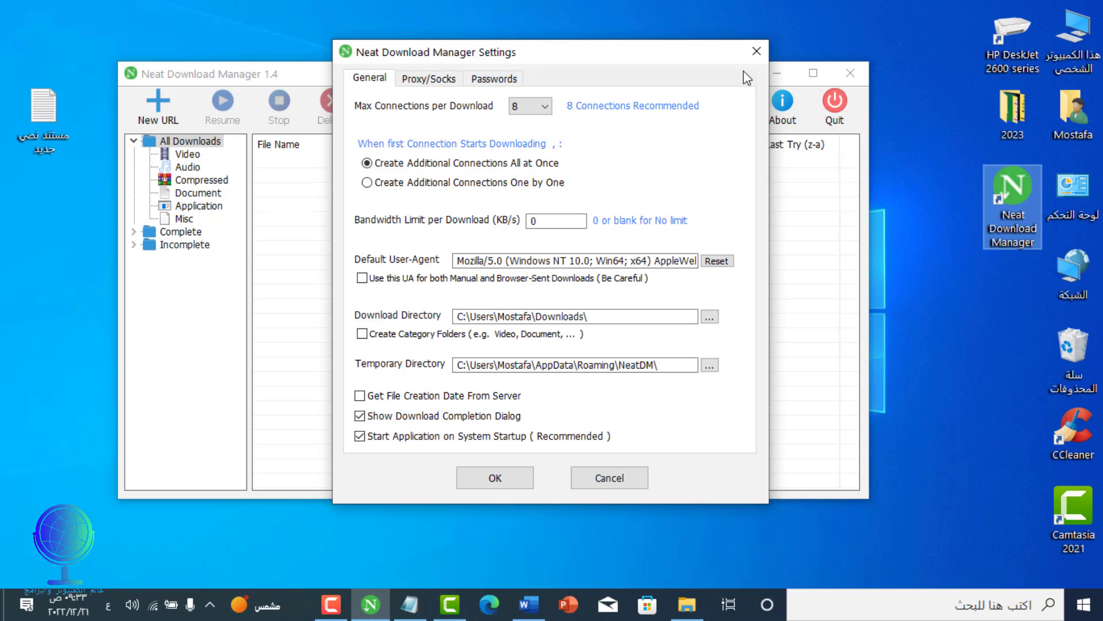
left_click(752, 57)
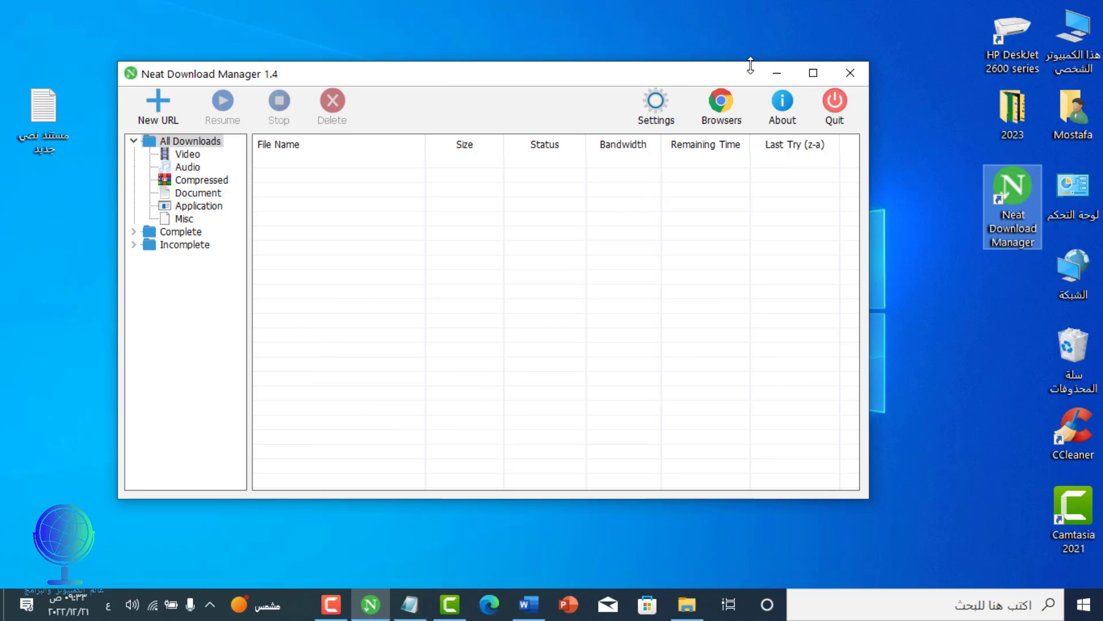
Step: Open Microsoft's Arabic Windows 11 download page from the Google results for "تحميل ويندوز11" in Edge
left_click(340, 610)
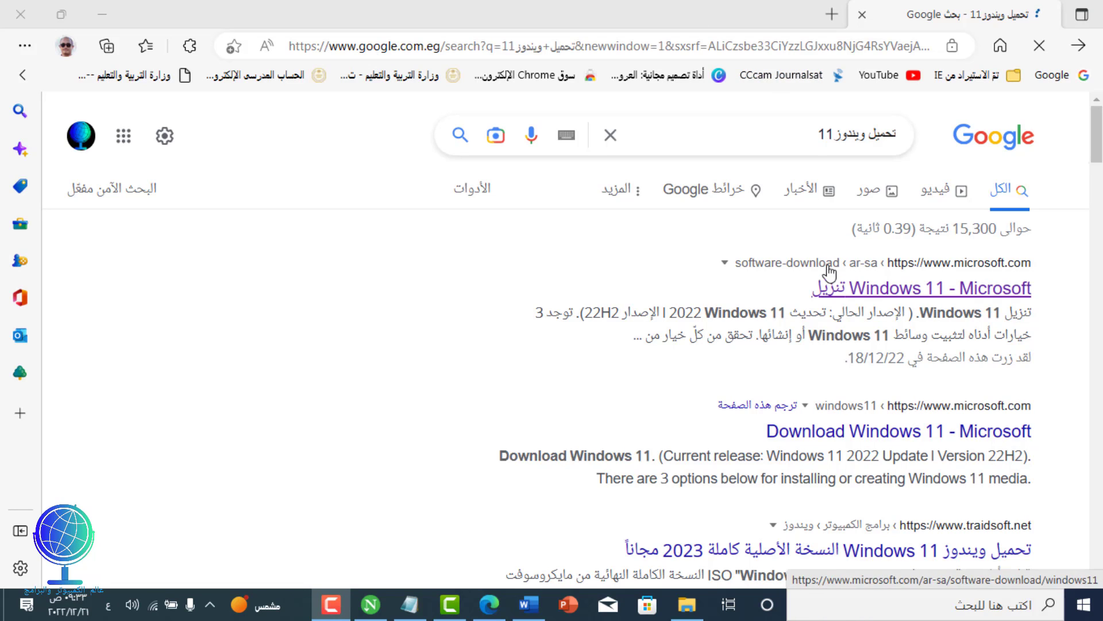
left_click(900, 300)
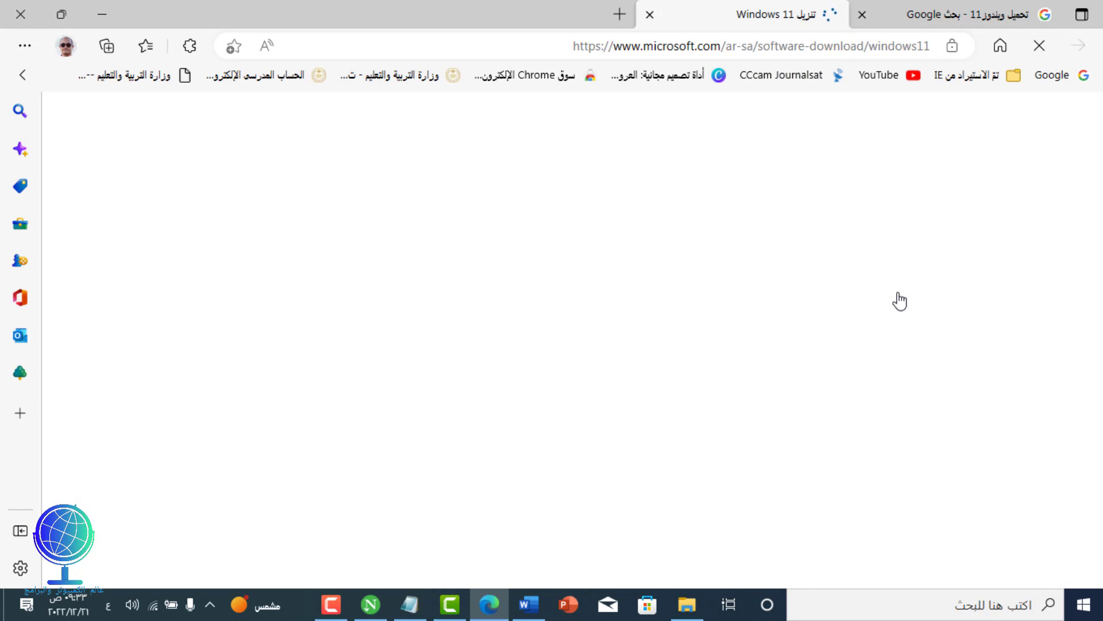
Step: Choose Windows 11 (multi-edition ISO) in the disk image section of the download page and submit the selection
scroll(899, 296, "down", 7)
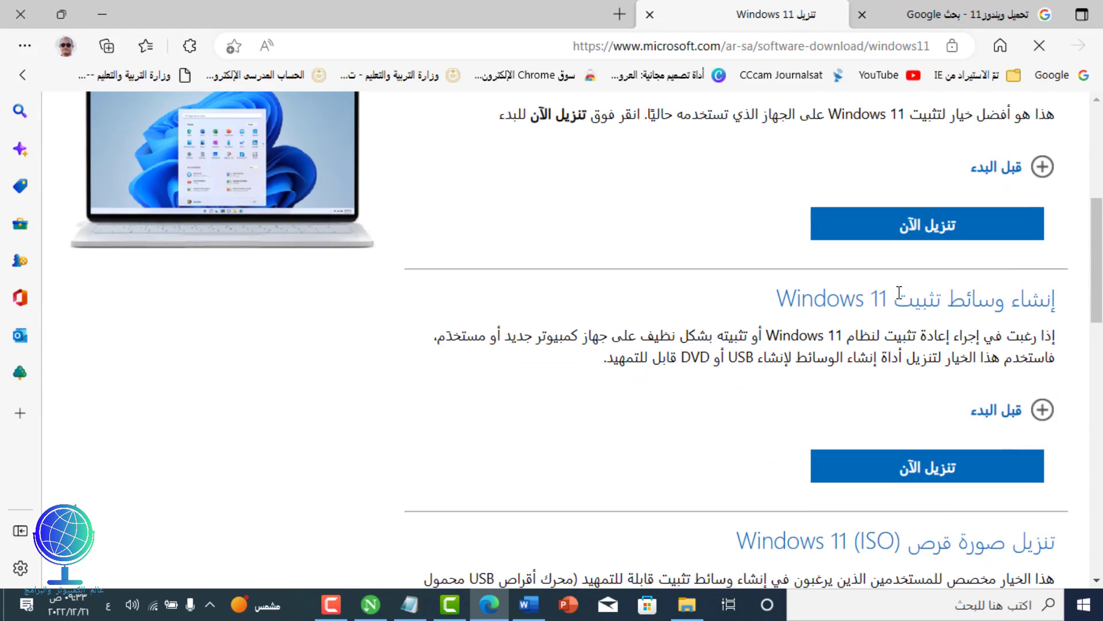
scroll(900, 292, "down", 6)
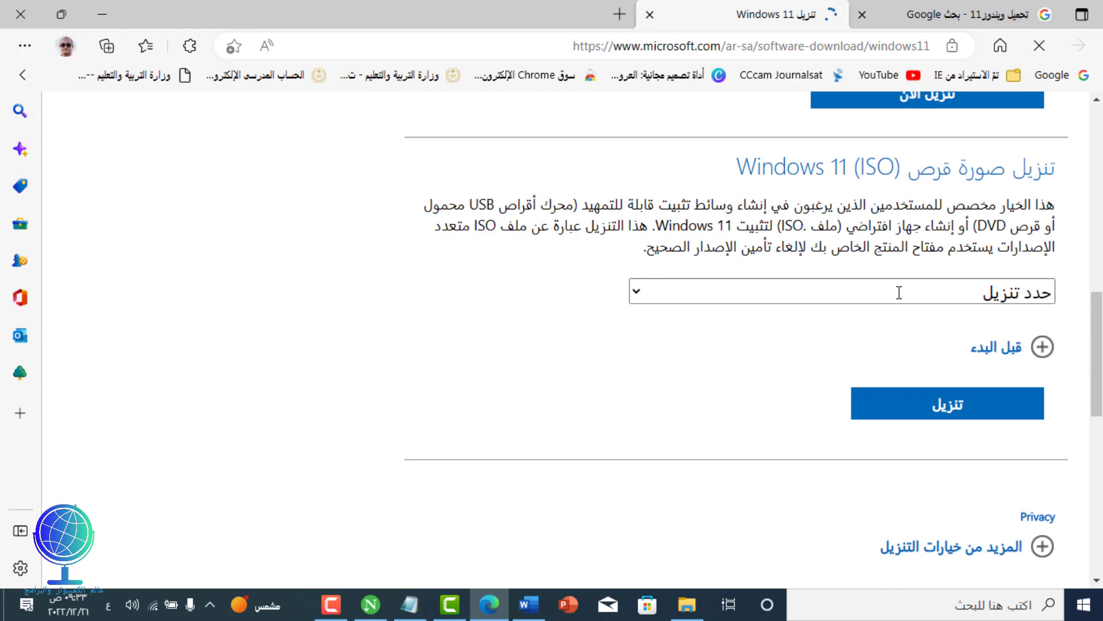
left_click(682, 296)
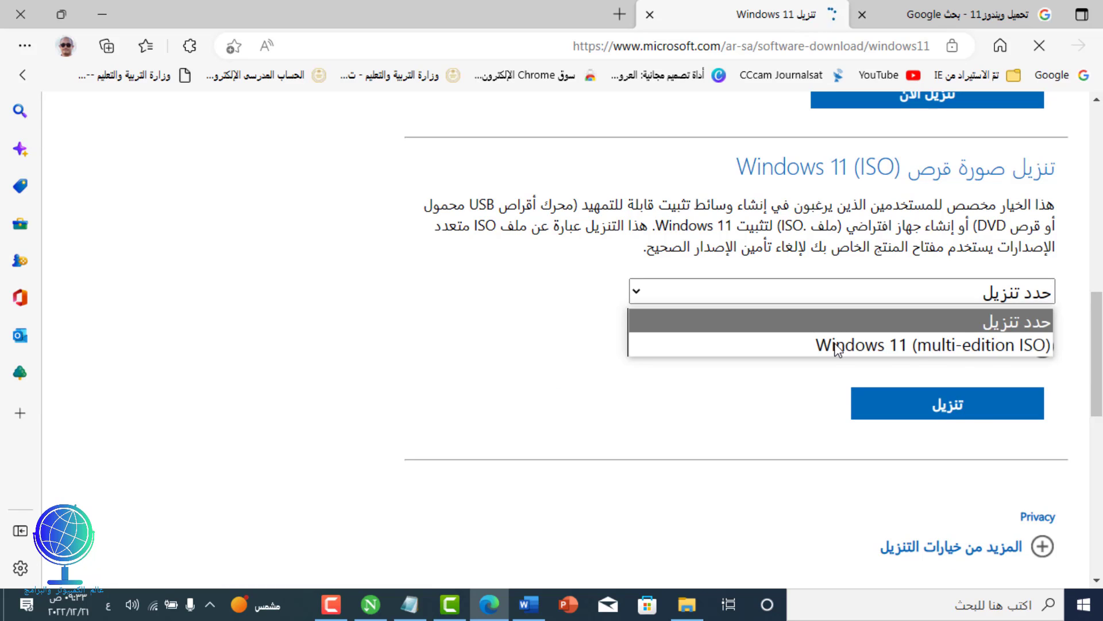
scroll(1092, 316, "down", 4)
scroll(1091, 316, "up", 4)
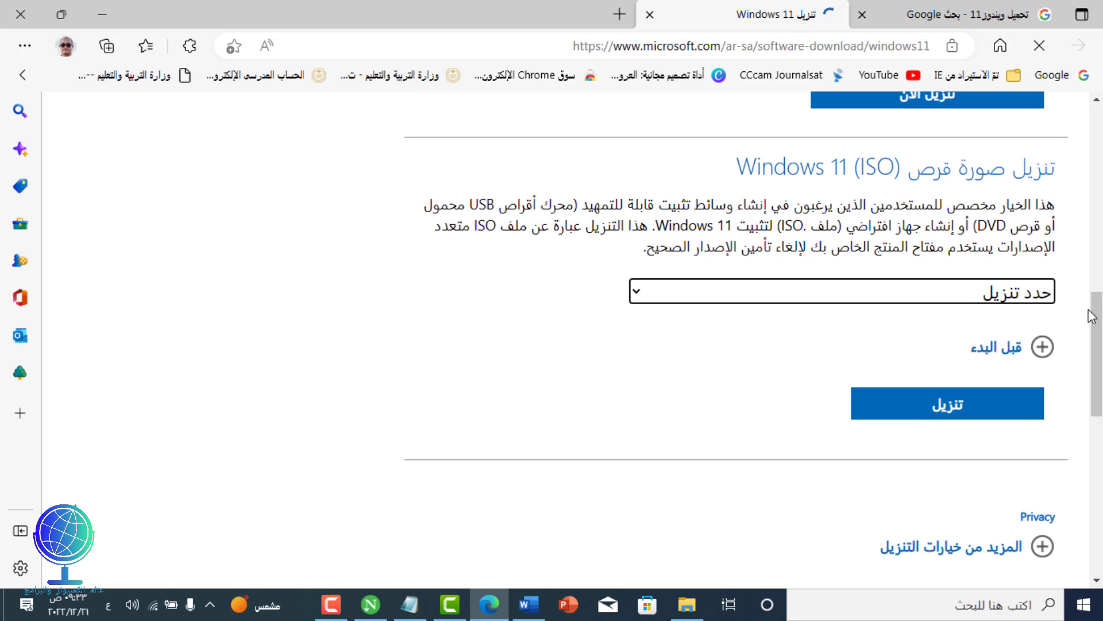
left_click(1033, 298)
left_click(1002, 342)
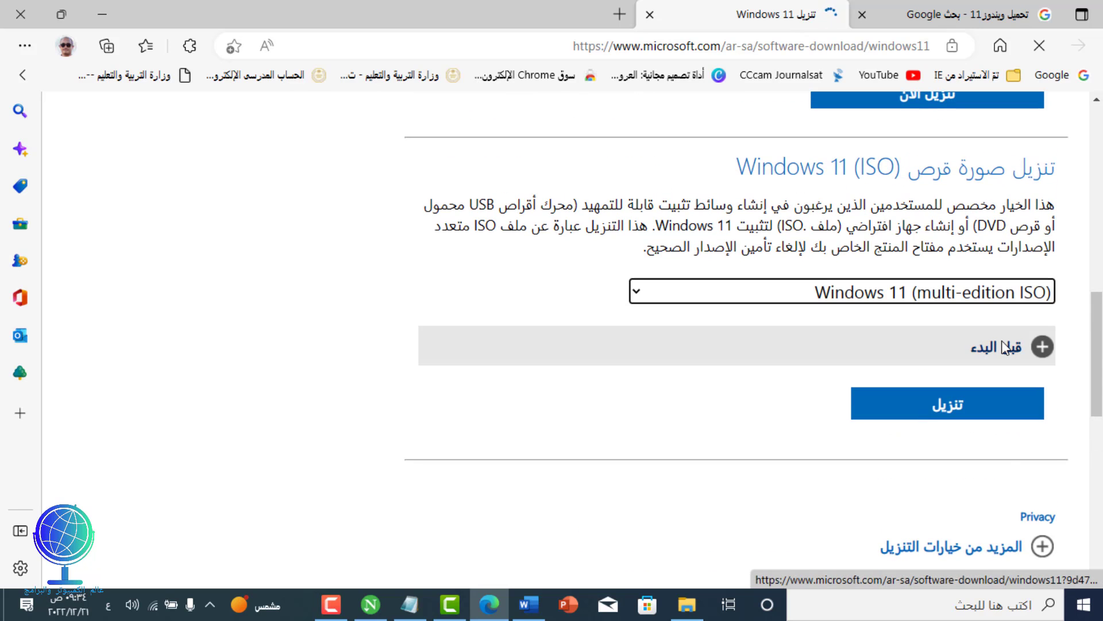
left_click(928, 405)
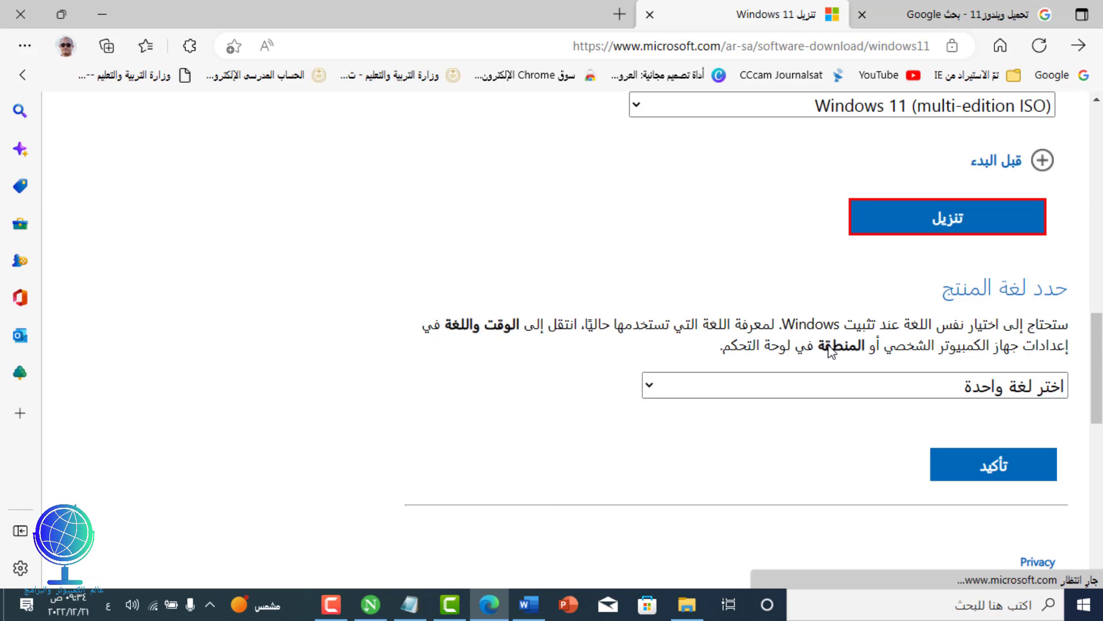
Step: Set the product language to Arabic (العربية) and confirm it to get the Windows 11 download link
scroll(831, 351, "down", 1)
left_click(845, 311)
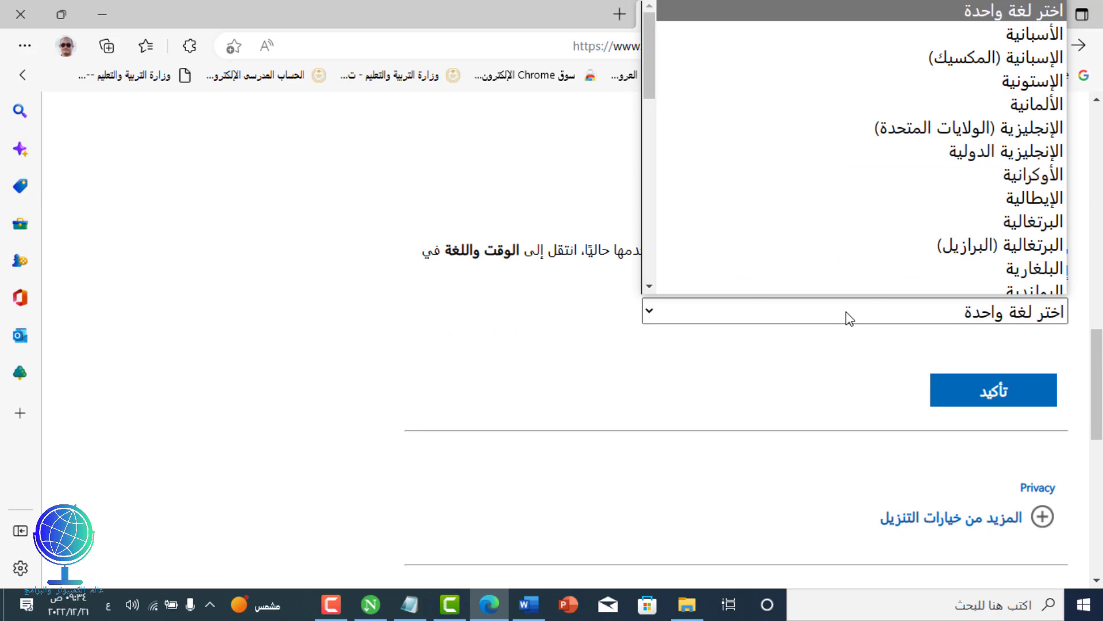
scroll(899, 264, "down", 9)
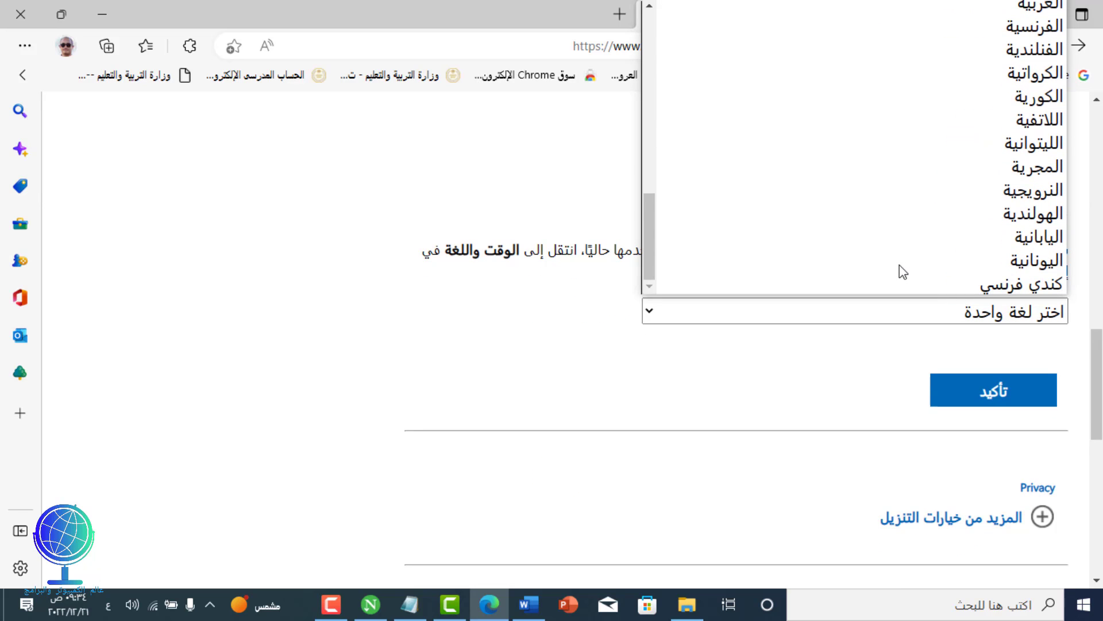
scroll(899, 270, "up", 9)
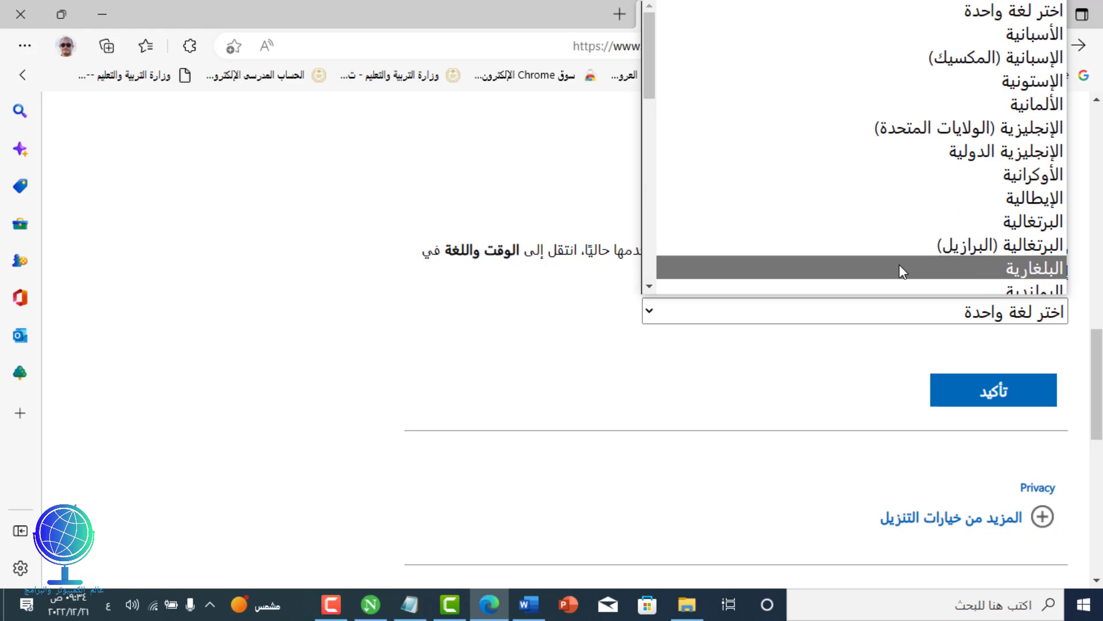
scroll(923, 184, "down", 5)
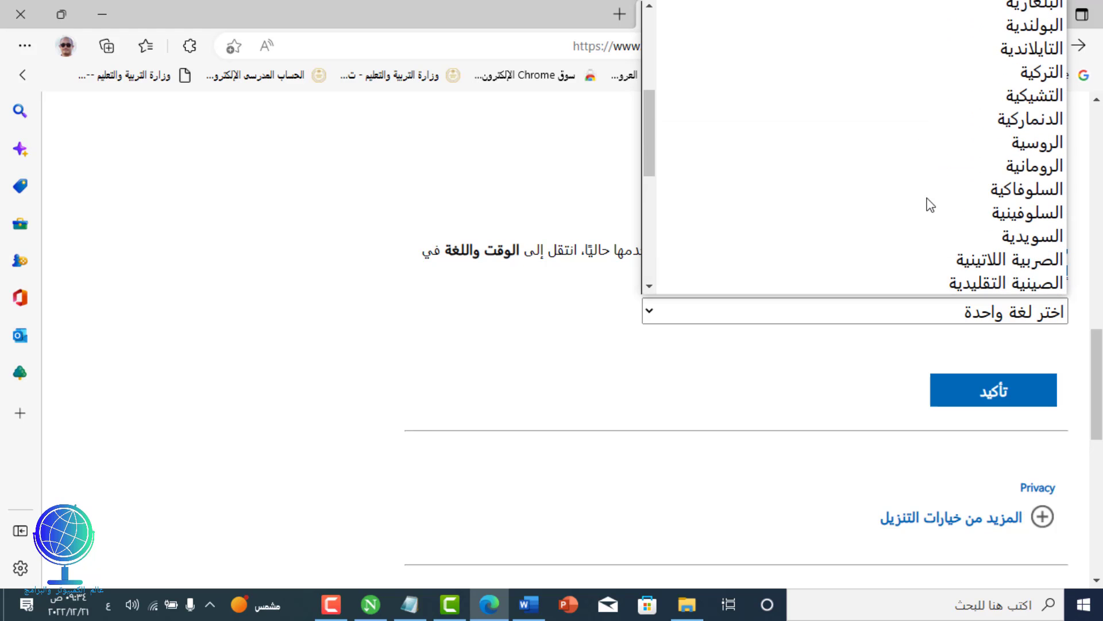
scroll(929, 205, "down", 4)
scroll(942, 190, "up", 1)
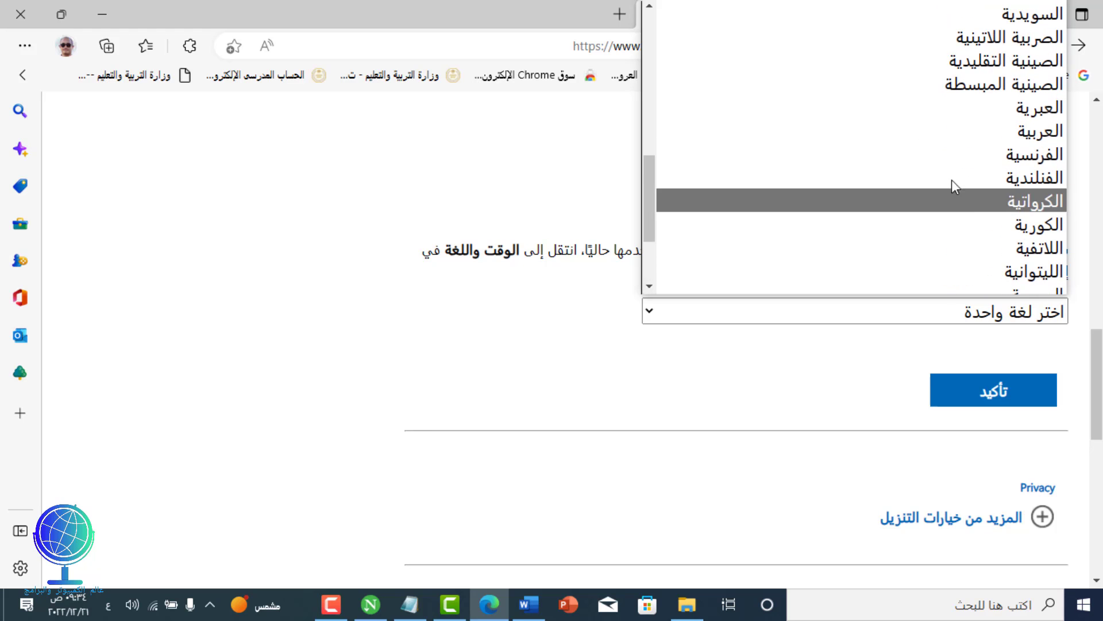
left_click(1003, 131)
left_click(972, 391)
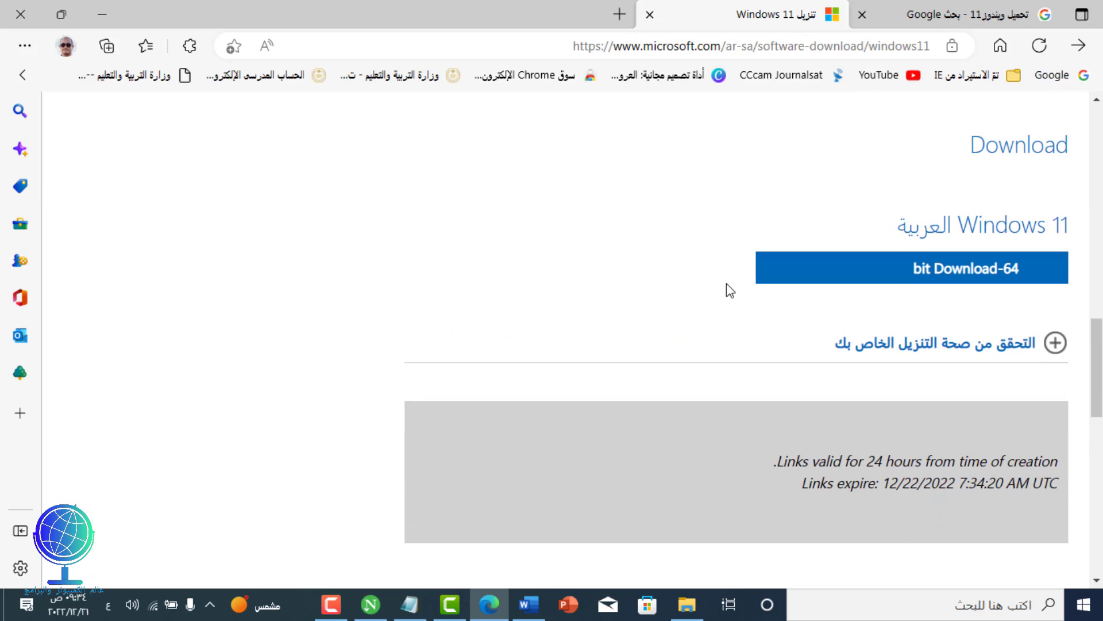
scroll(766, 309, "up", 4)
scroll(766, 309, "down", 2)
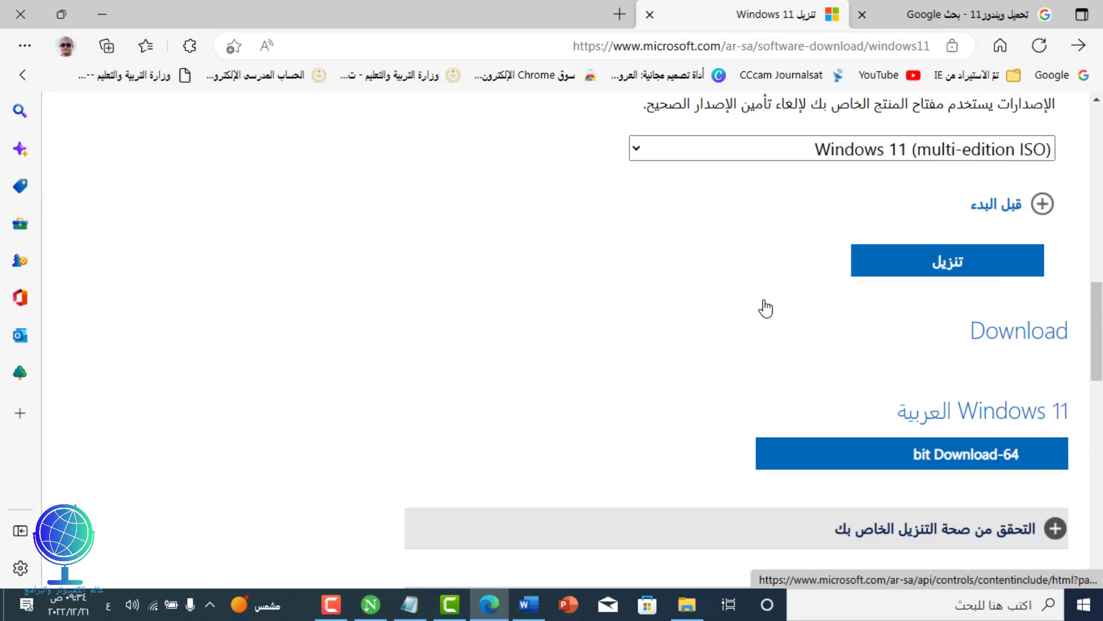